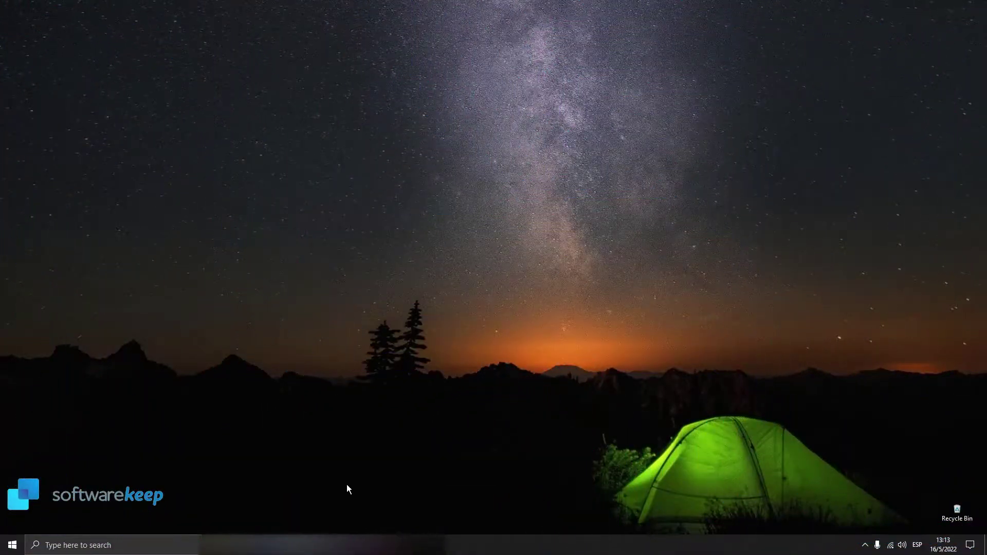
Download The Matrix screensaver from Screensavers Planet in Chrome
click(366, 514)
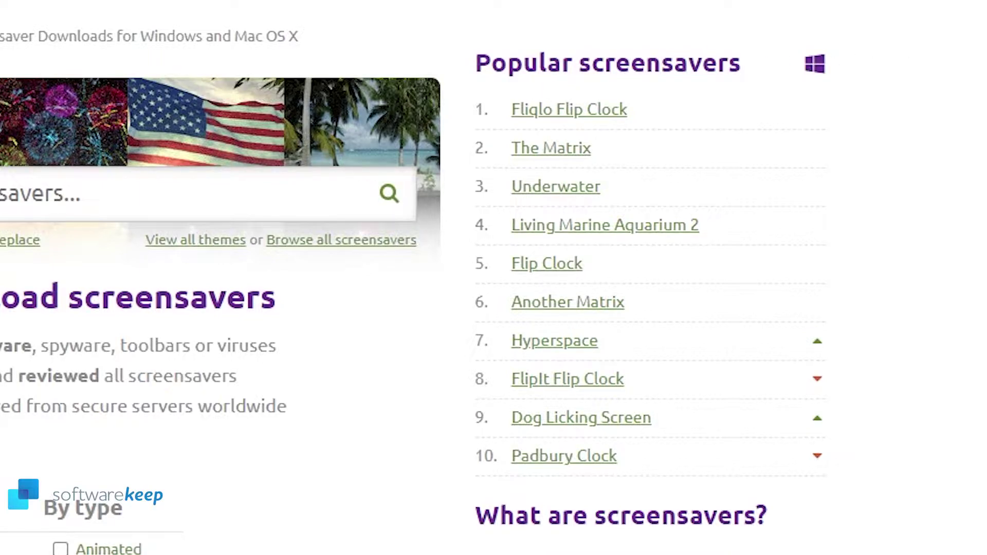
click(562, 153)
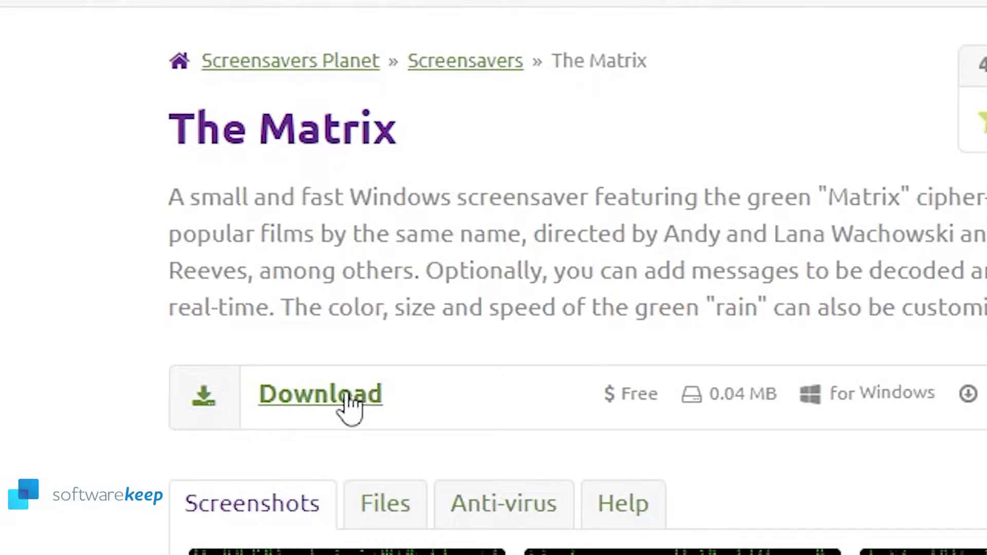
click(350, 406)
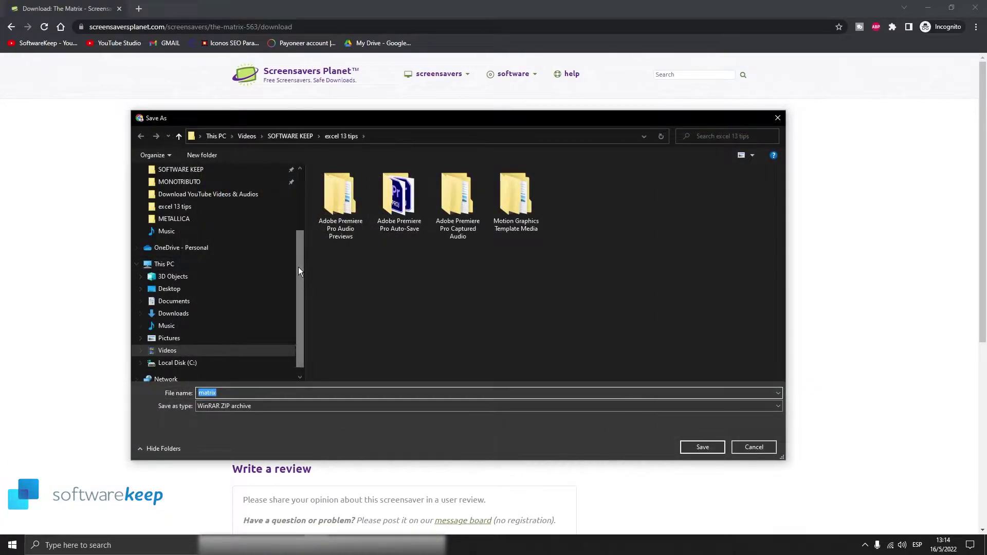
Extract matrix.zip in Downloads into a matrix folder and open that folder
drag(298, 264, 297, 205)
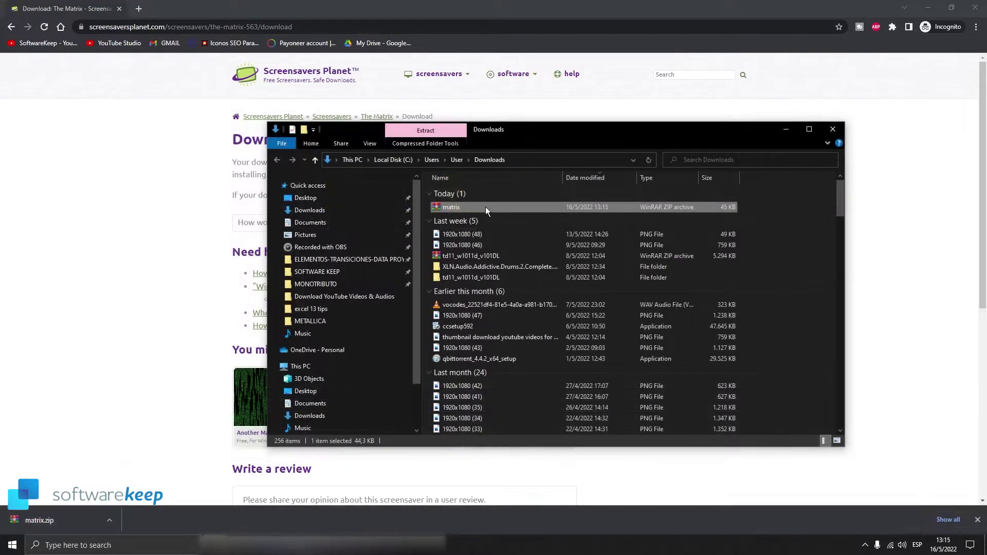
right_click(485, 207)
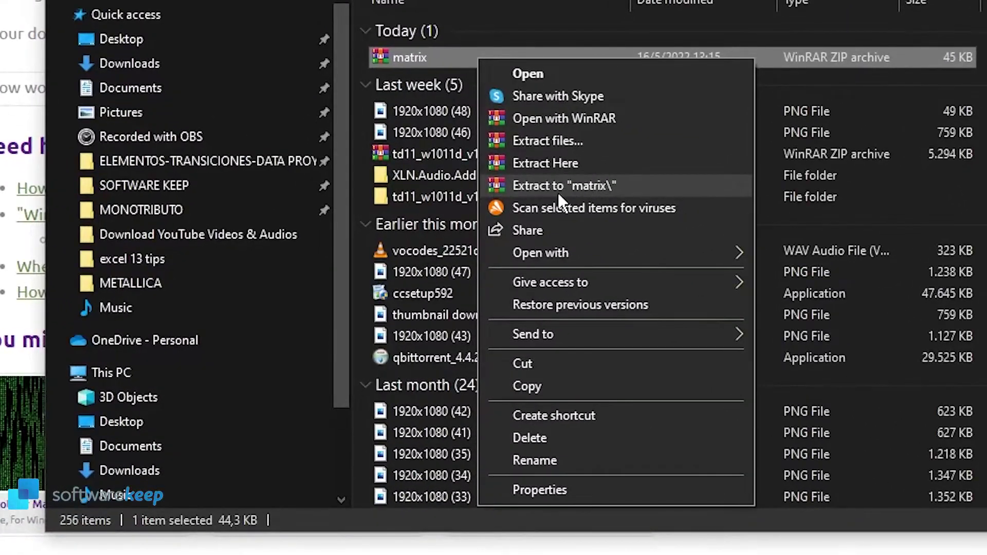
click(625, 187)
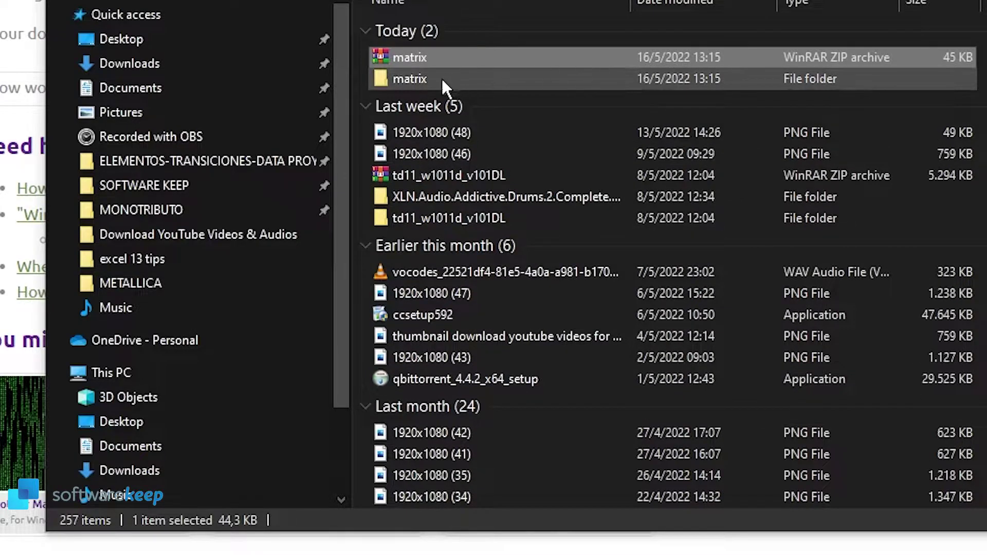
double_click(410, 79)
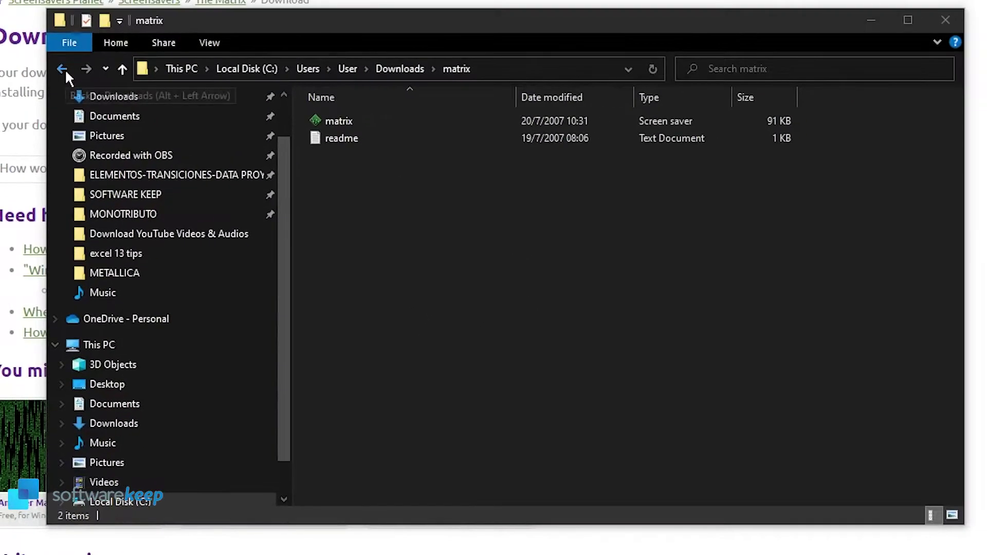
Copy matrix.scr and navigate to C:\Windows\System32
right_click(389, 119)
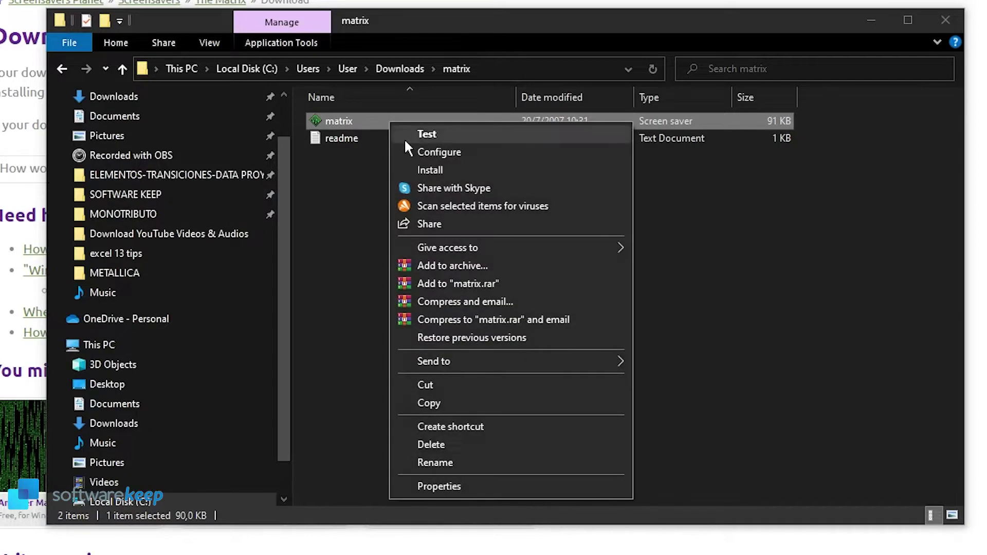
click(449, 402)
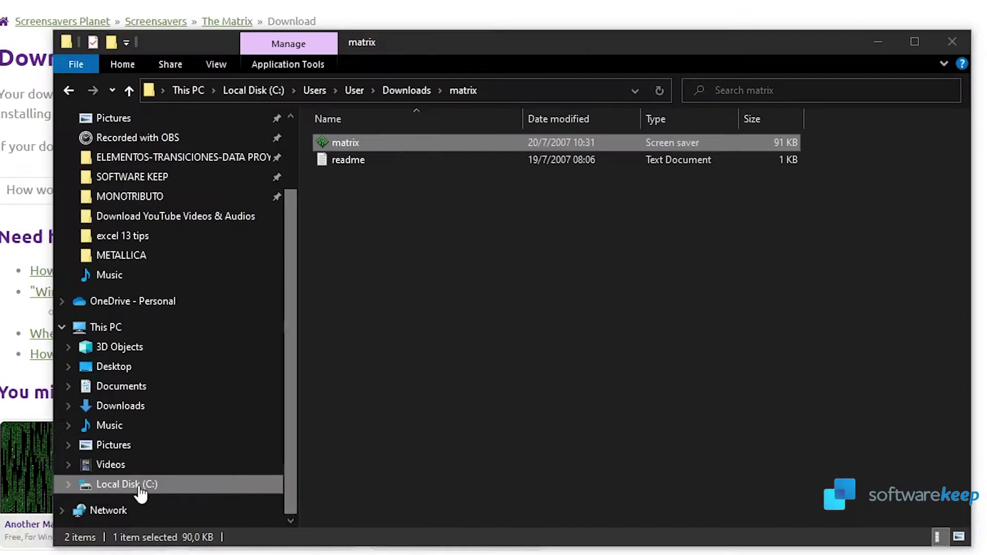
click(406, 407)
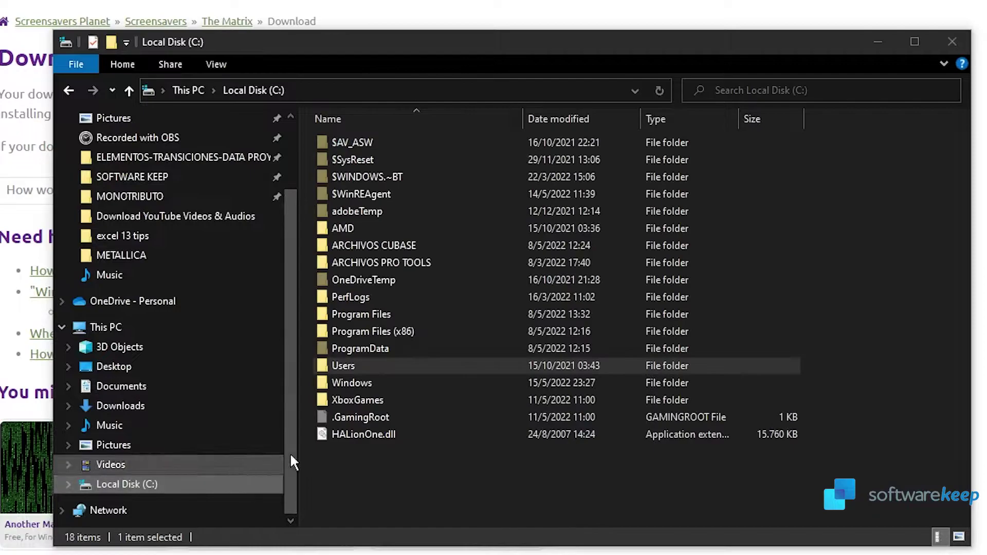
double_click(357, 380)
scroll(421, 431, down, 18)
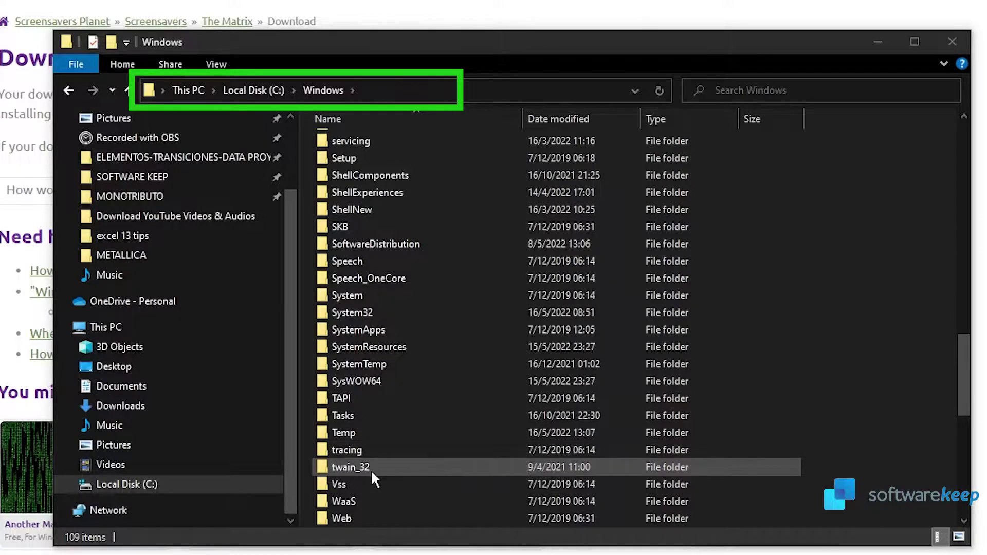
scroll(371, 470, down, 4)
scroll(363, 341, up, 3)
click(371, 261)
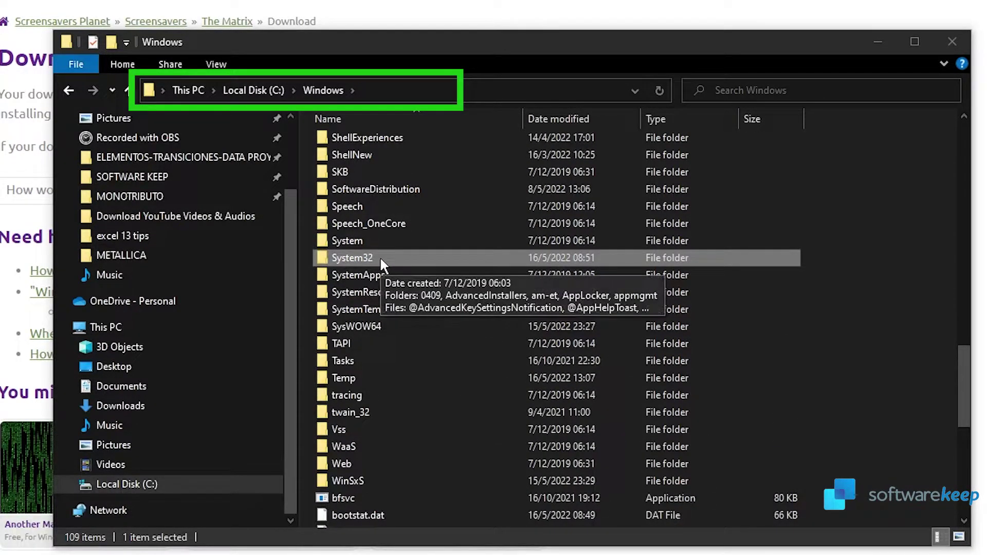
double_click(380, 260)
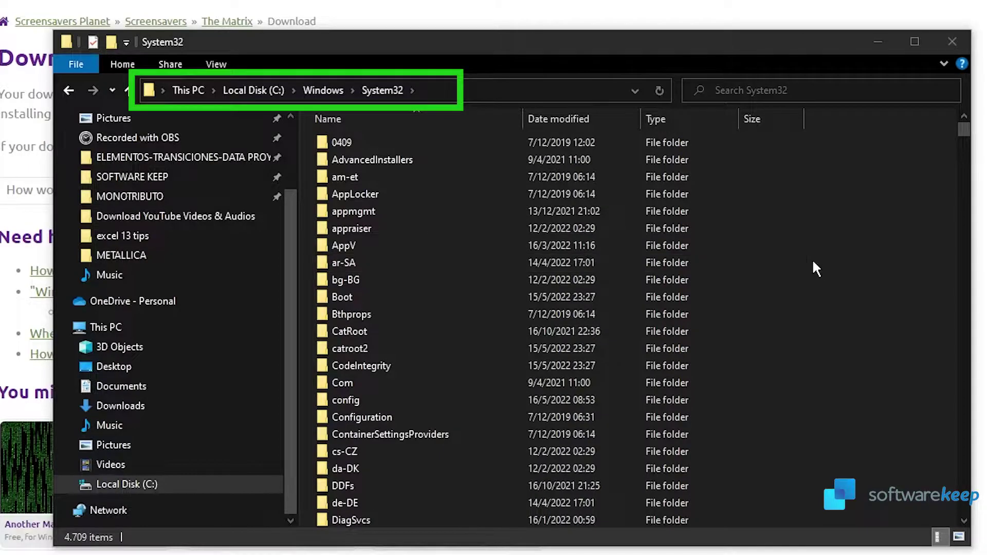
Paste matrix.scr into System32 with administrator permission, then minimize windows to the desktop
right_click(865, 254)
click(915, 343)
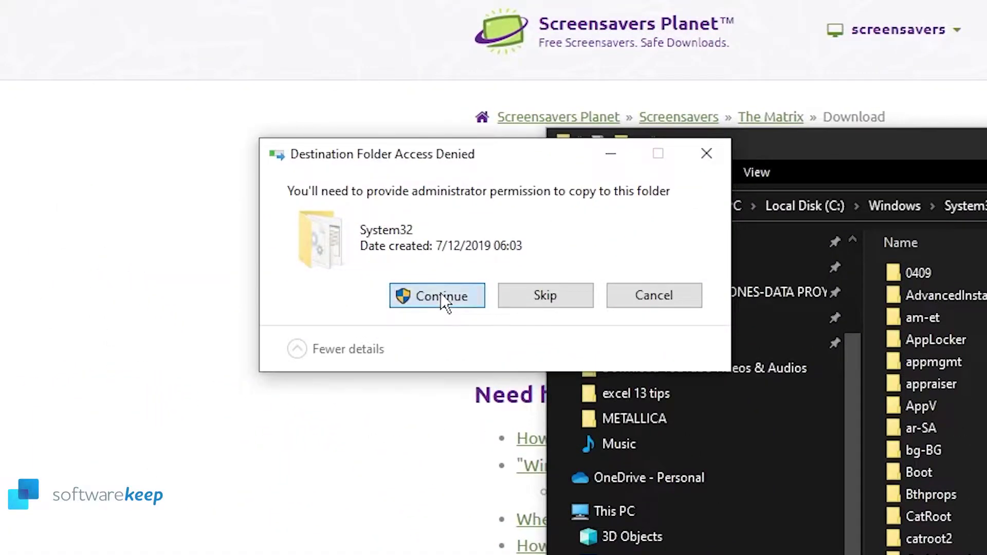
click(440, 296)
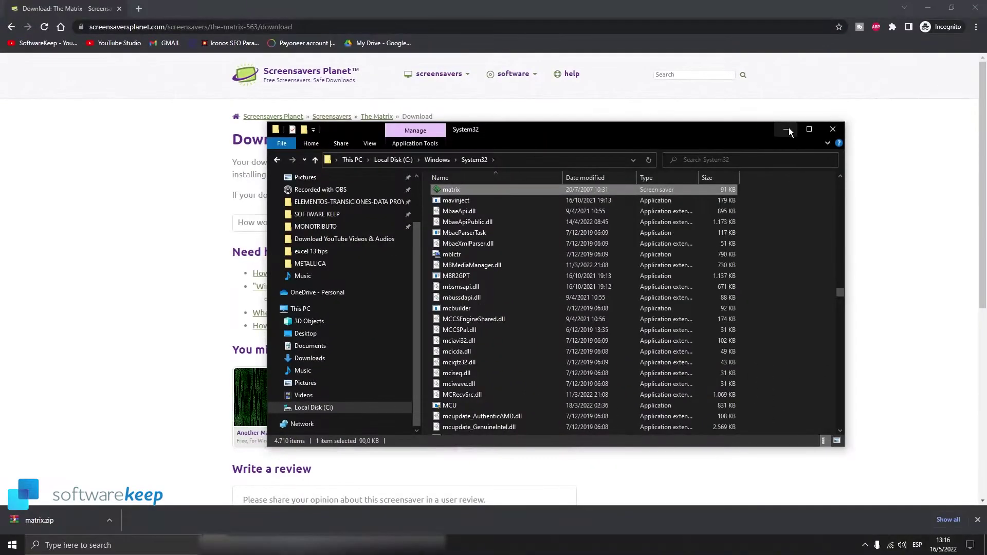
click(787, 130)
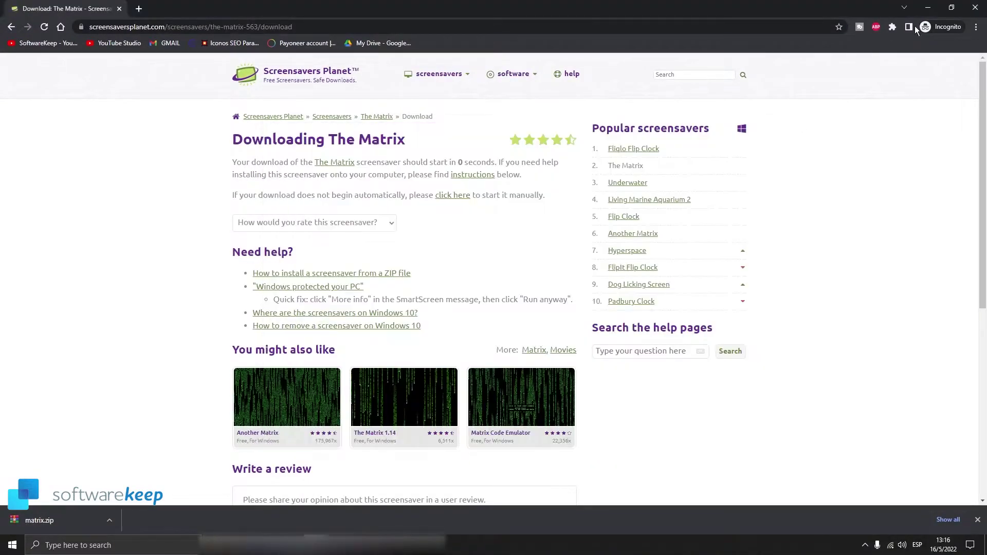
click(928, 7)
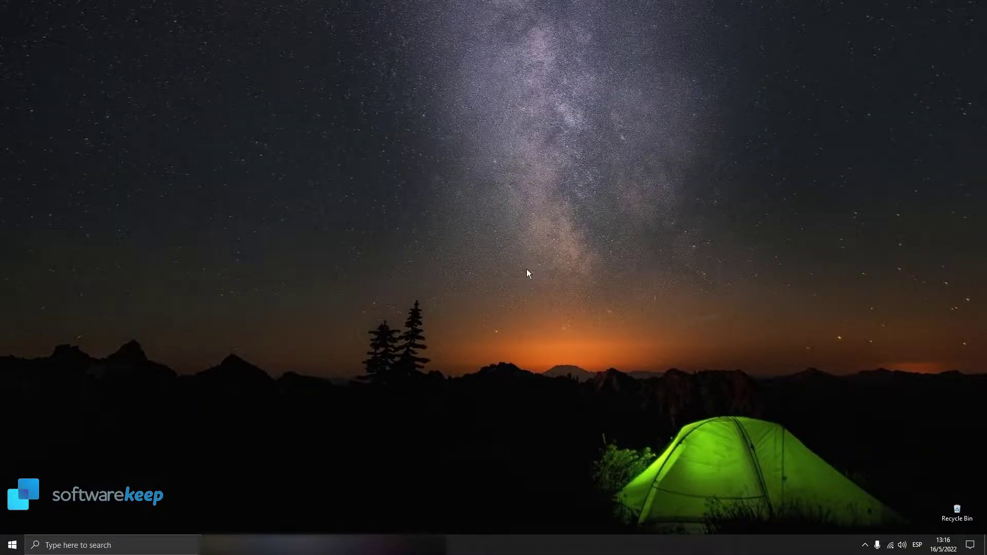
Go to Personalization's Lock screen page and scroll to the Screen saver settings link
right_click(537, 408)
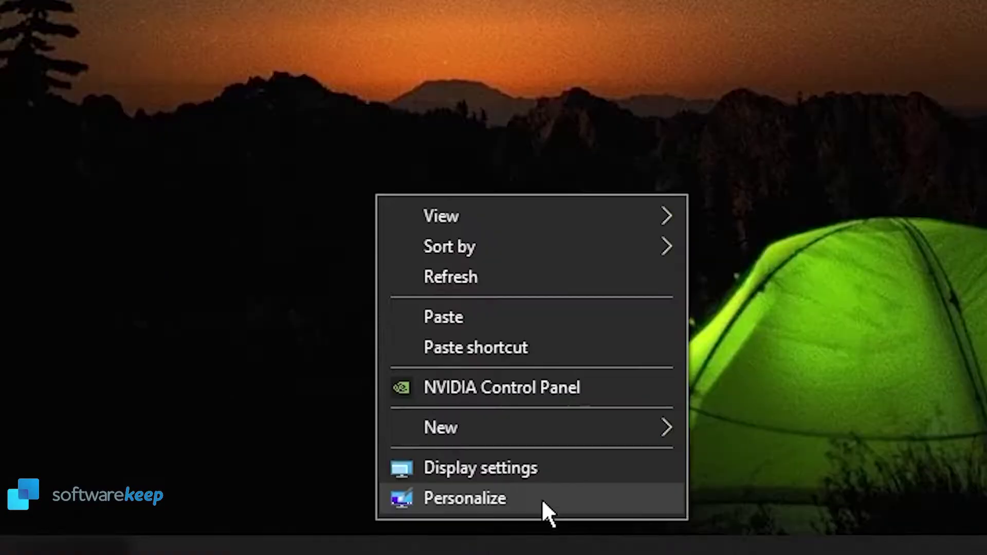
click(597, 522)
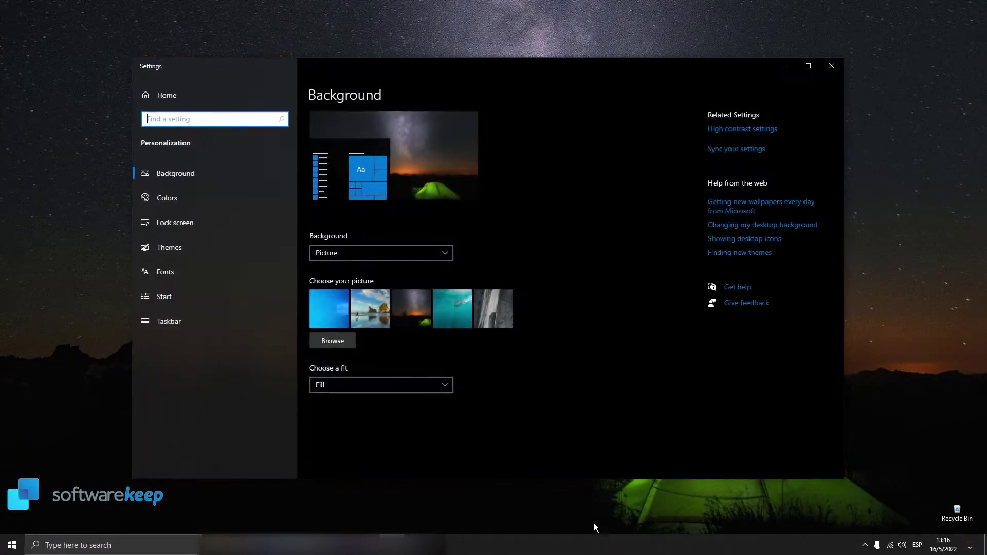
click(191, 227)
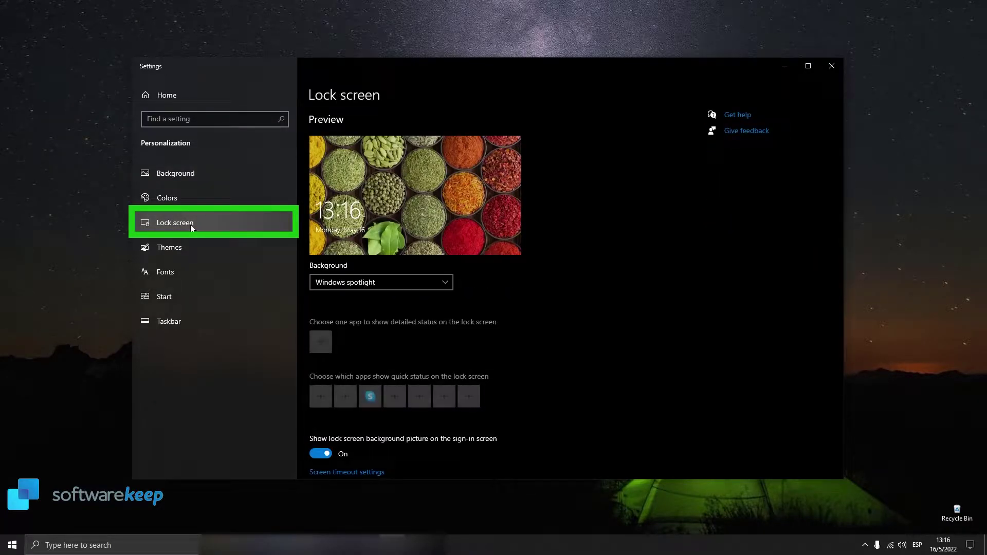
scroll(649, 270, down, 2)
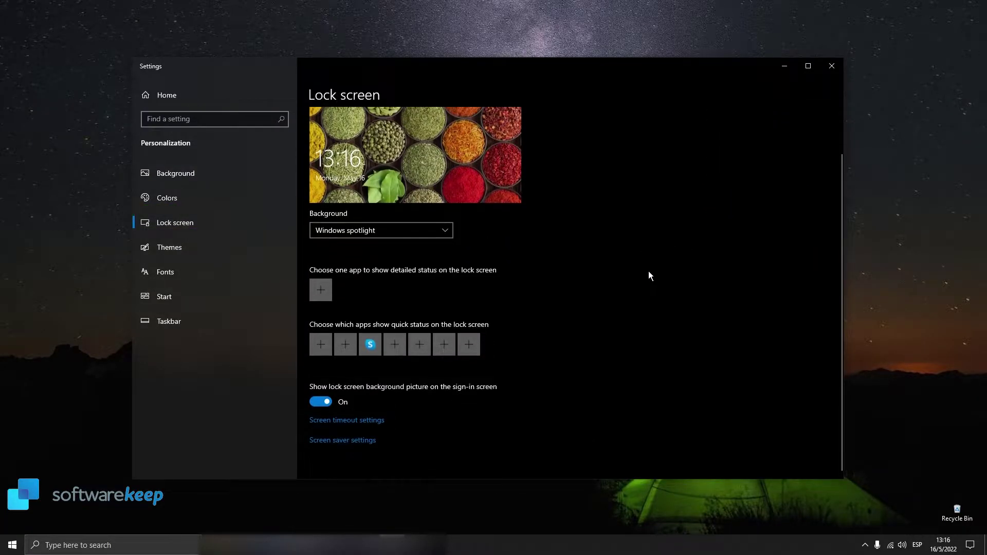
Select Matrix ScreenSaver in Screen Saver Settings and open its configuration window
click(352, 443)
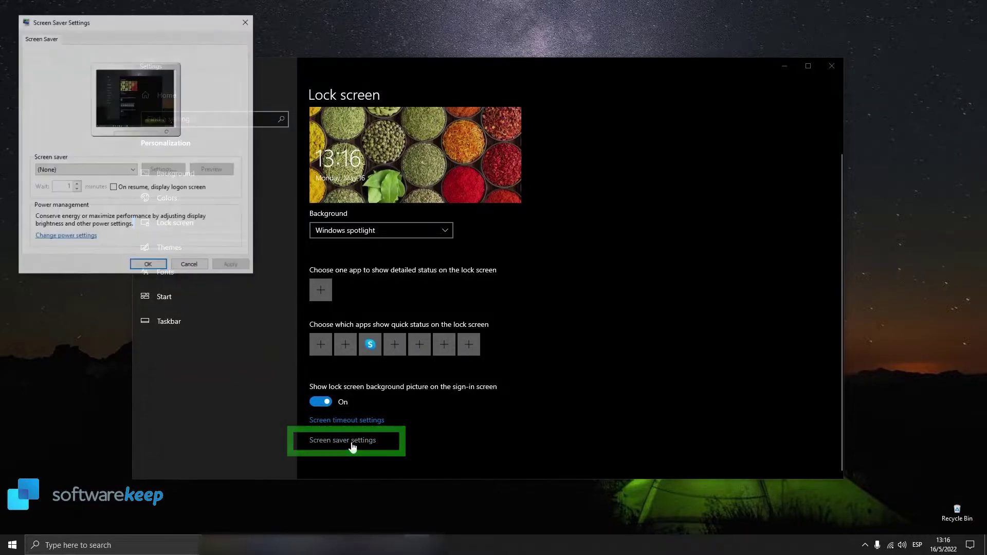
drag(150, 20, 639, 98)
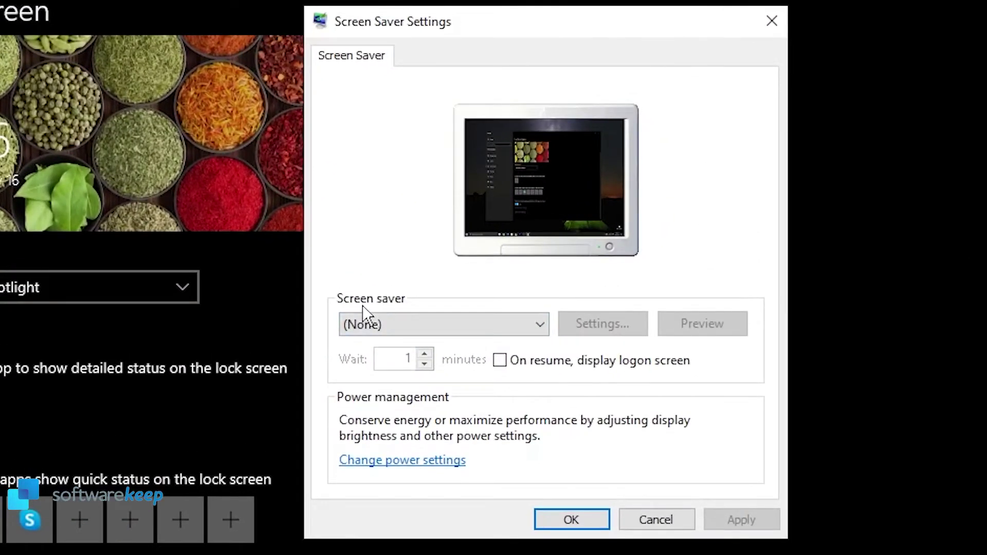
click(409, 321)
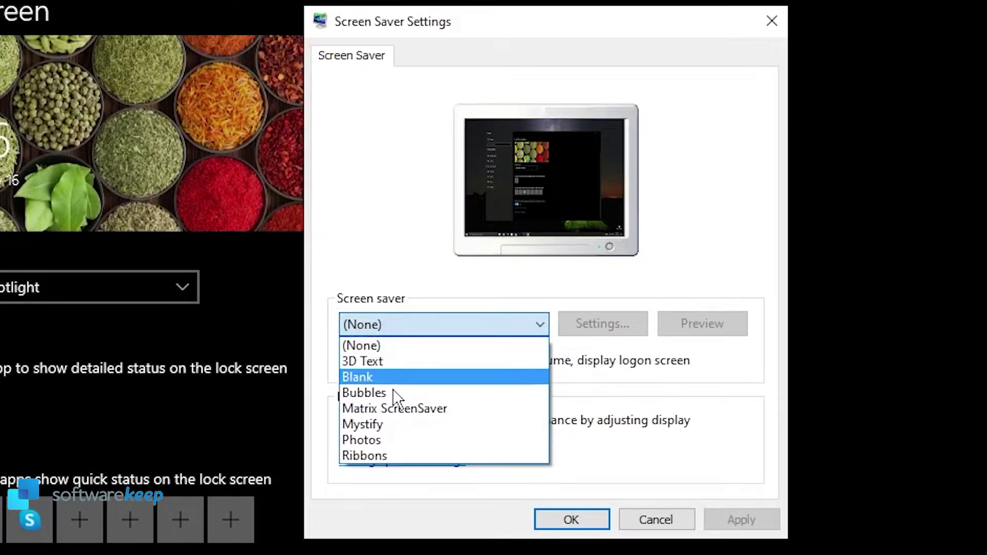
click(424, 409)
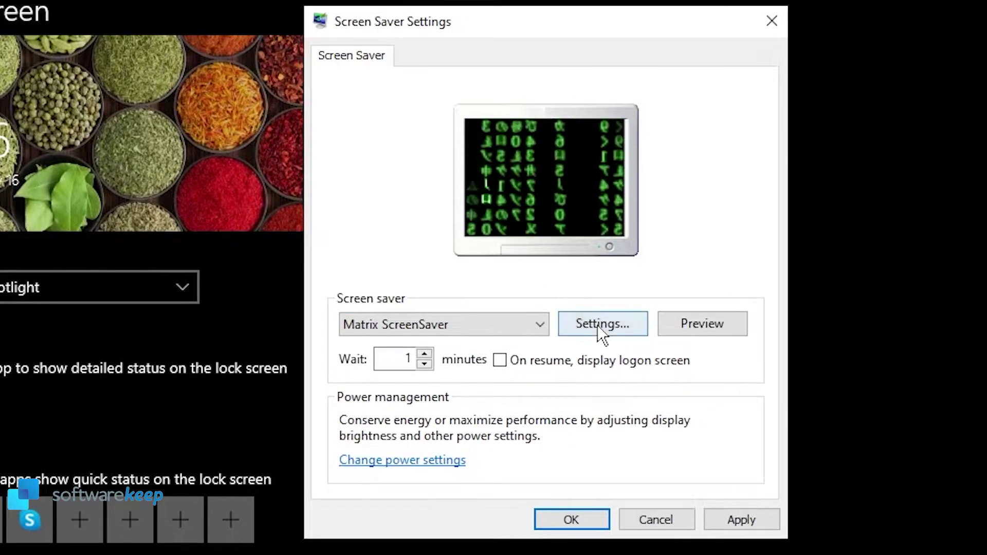
click(613, 323)
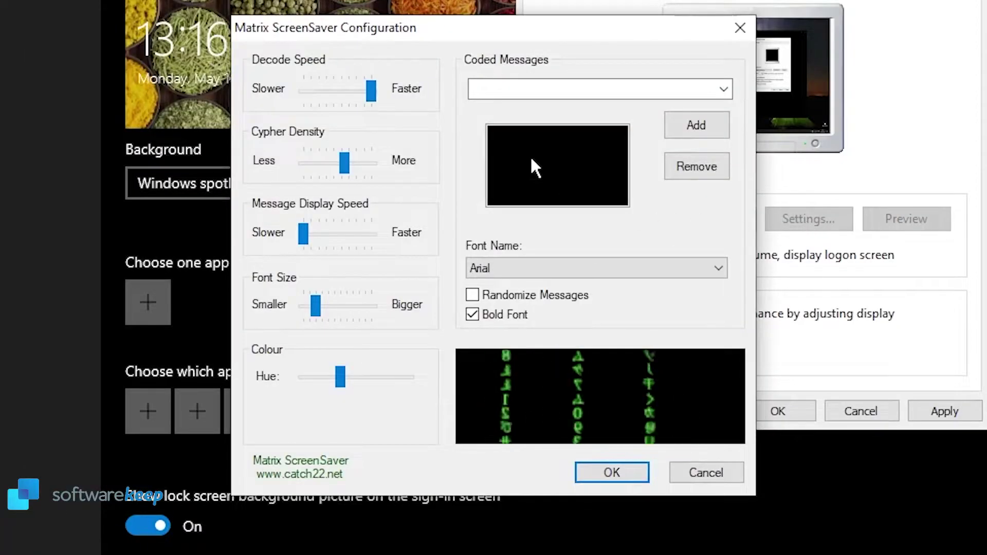
Lower the Matrix decode speed, set message display speed and font size mid-way, and save
drag(371, 91, 303, 94)
mouse_move(342, 167)
mouse_down()
mouse_move(304, 173)
mouse_move(348, 168)
mouse_up()
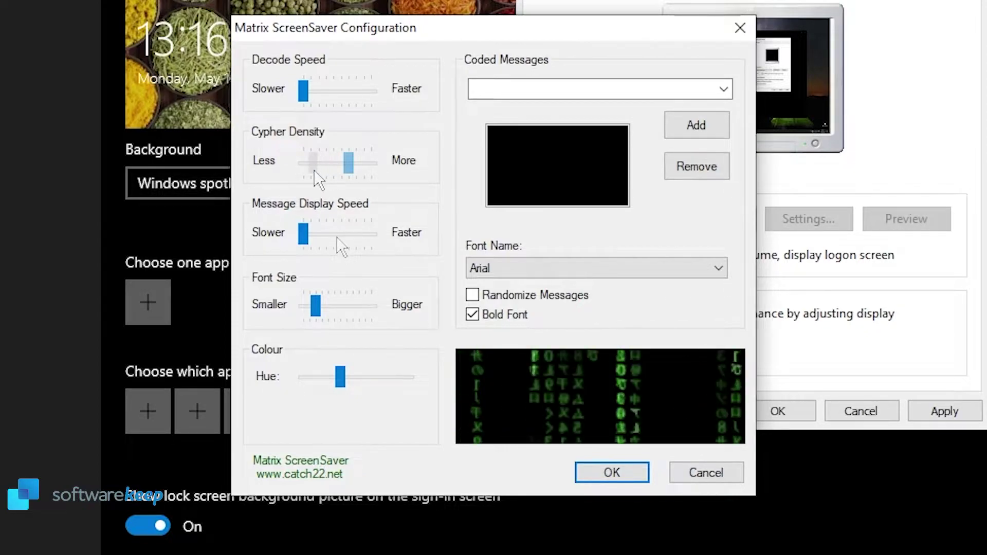
drag(304, 237, 338, 236)
drag(316, 308, 338, 308)
mouse_move(340, 376)
mouse_down()
mouse_move(374, 386)
mouse_move(338, 376)
mouse_up()
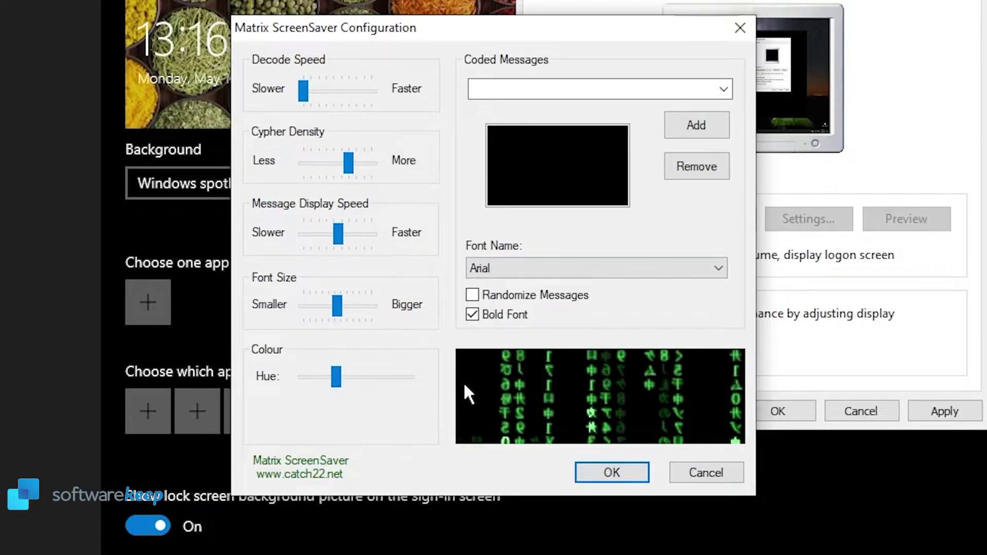
click(619, 469)
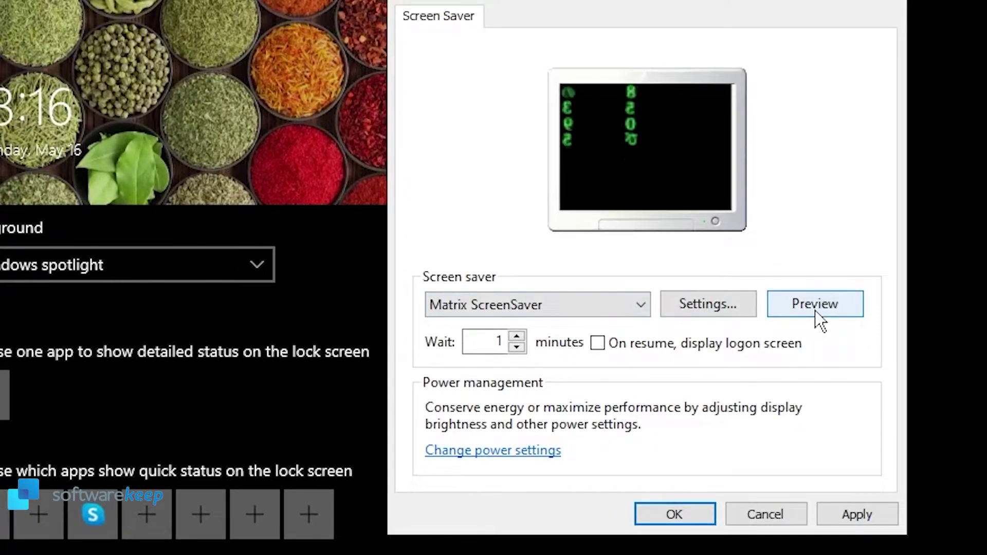
click(819, 314)
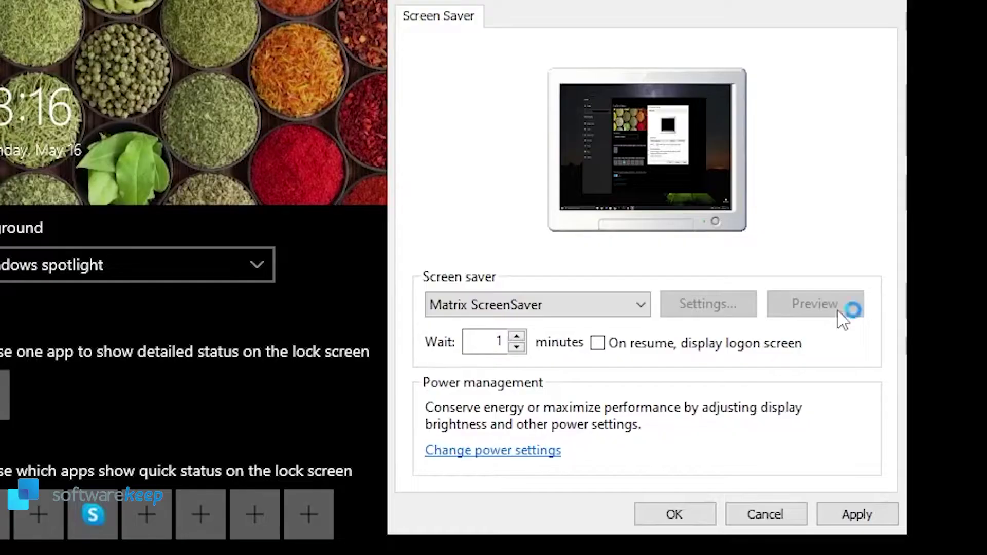
Preview Matrix ScreenSaver full screen, then apply it with a 60-minute wait
click(838, 311)
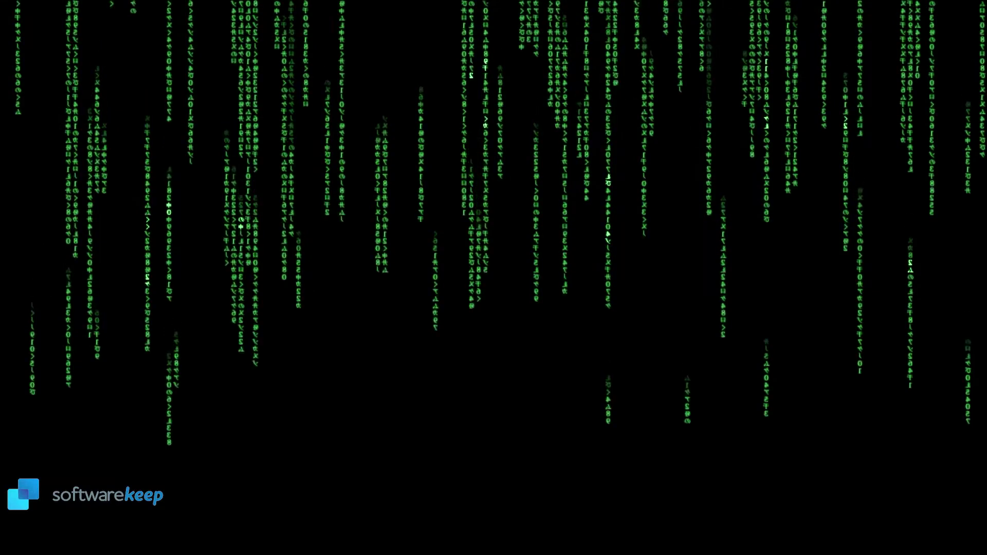
mouse_move(672, 133)
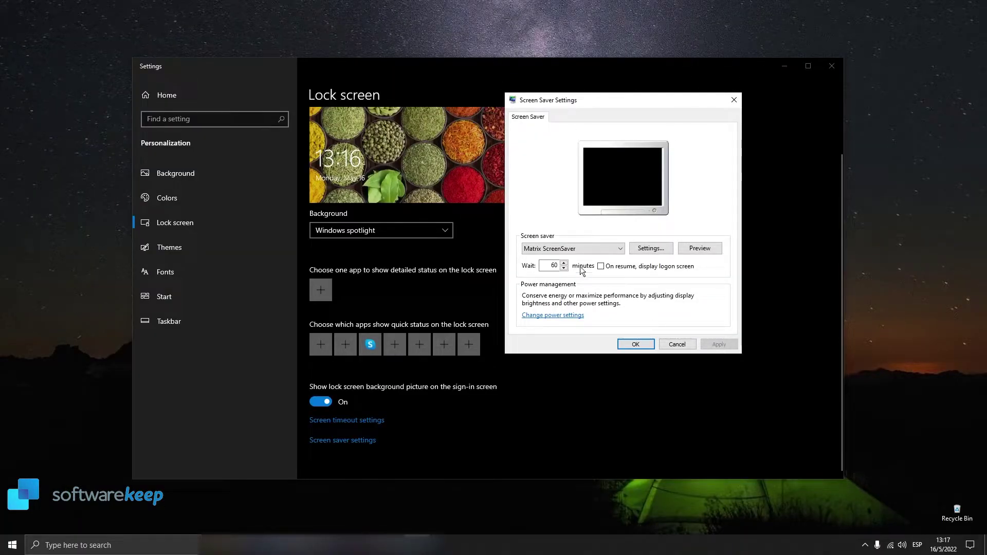
click(635, 345)
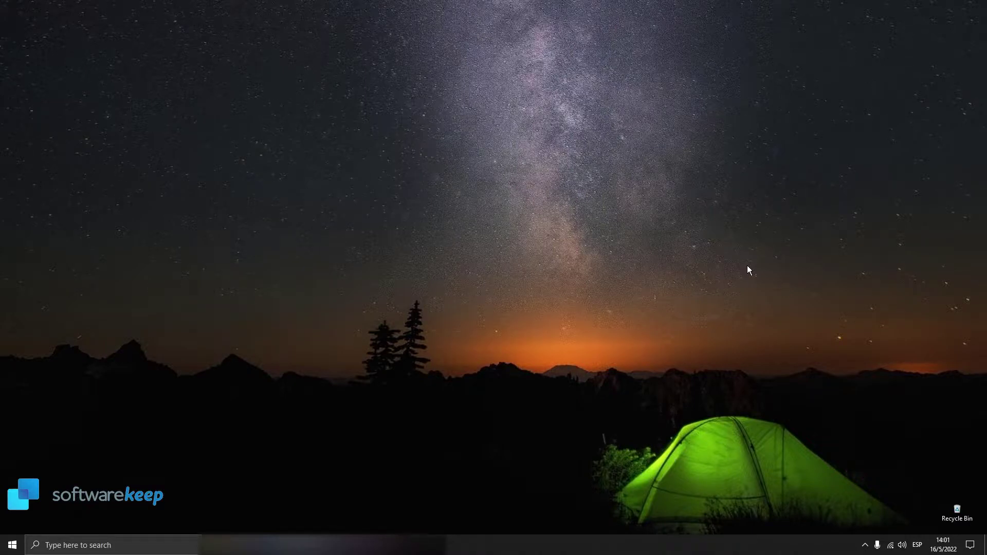
right_click(628, 365)
click(701, 481)
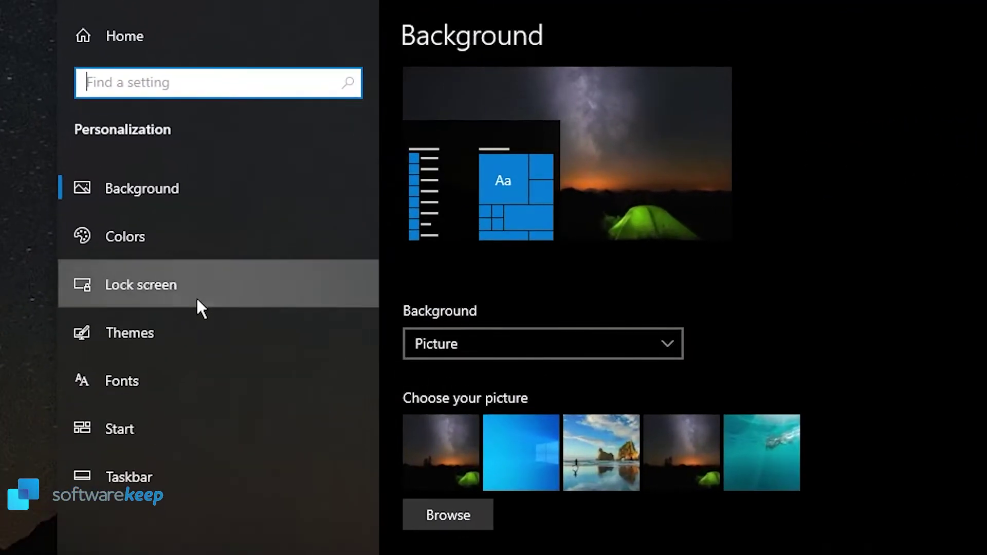
click(203, 231)
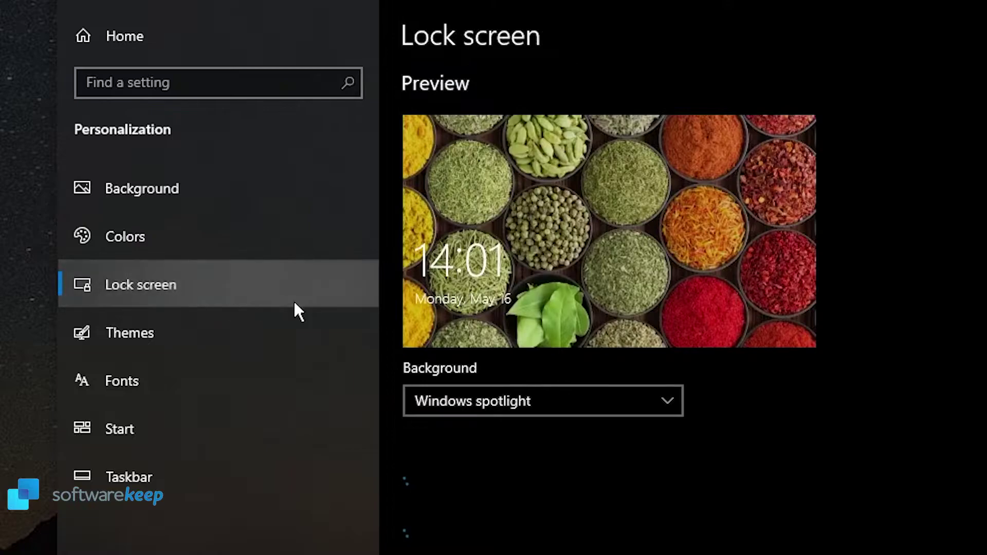
scroll(848, 544, down, 3)
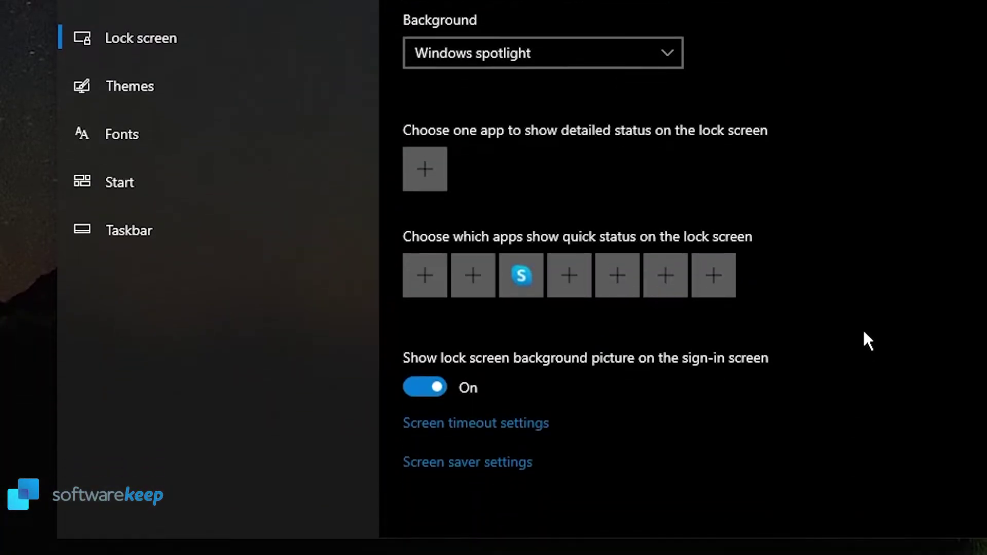
click(468, 465)
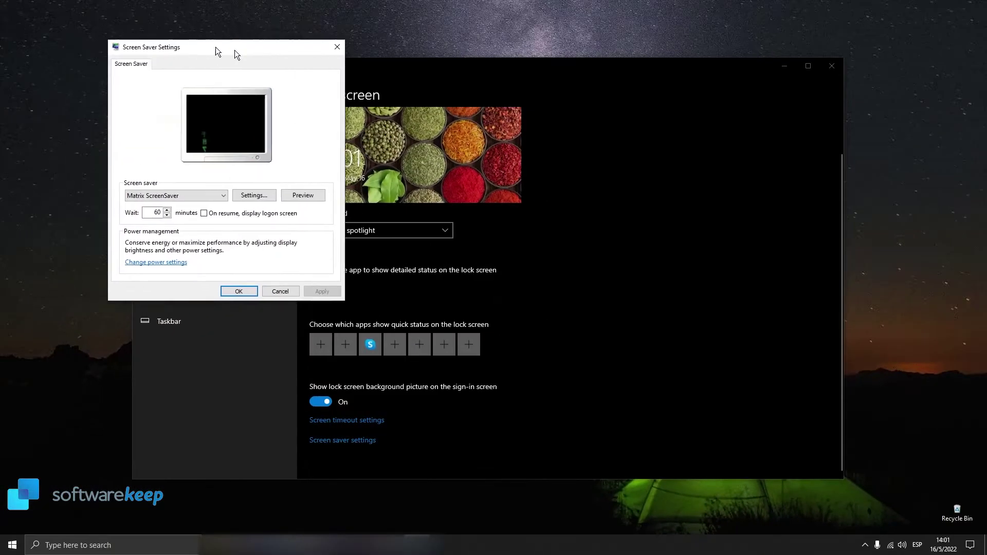
drag(238, 55, 604, 106)
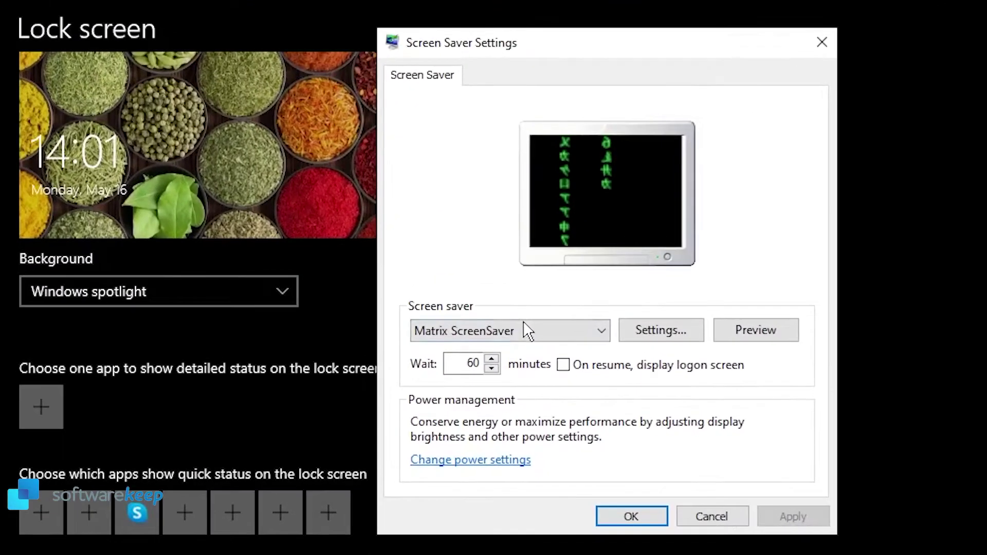
click(571, 251)
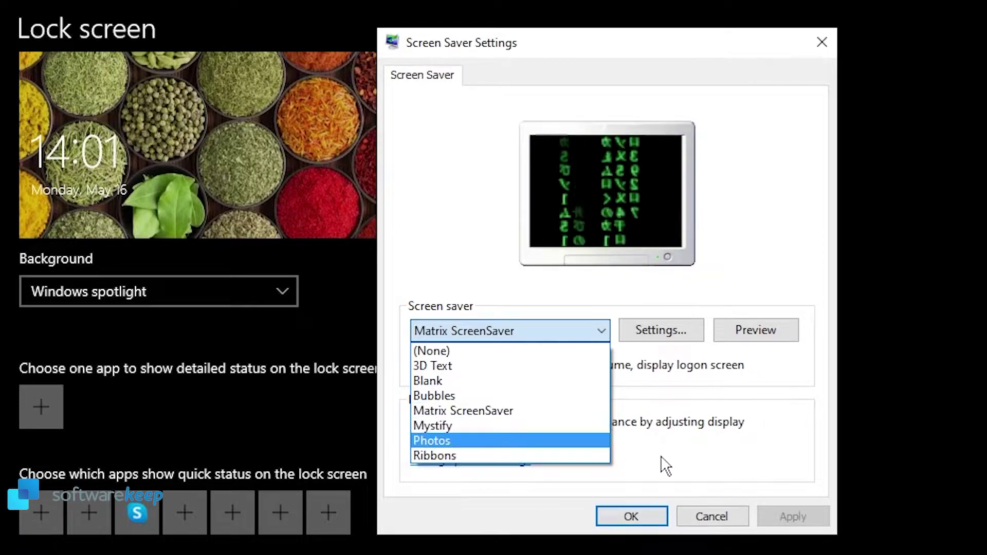
click(519, 416)
click(739, 517)
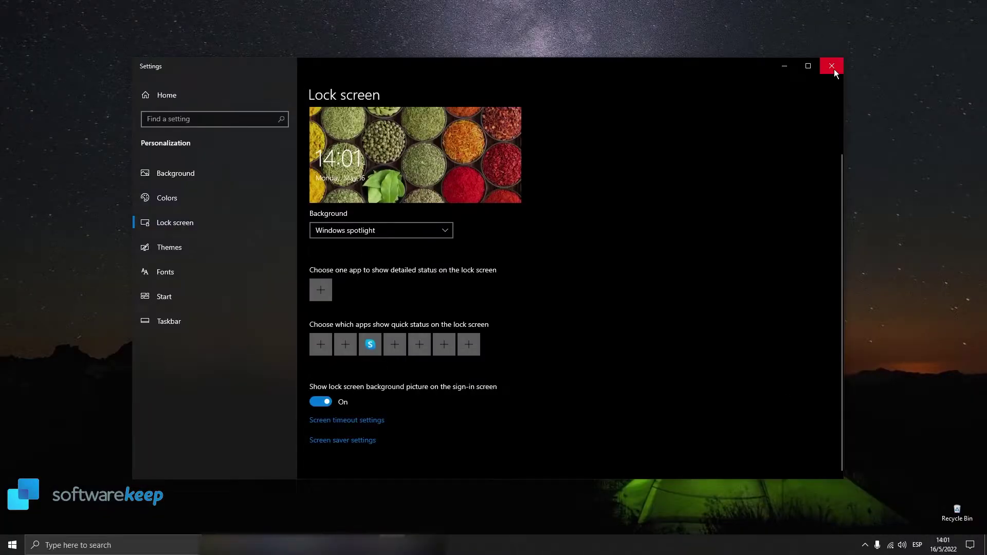
click(833, 64)
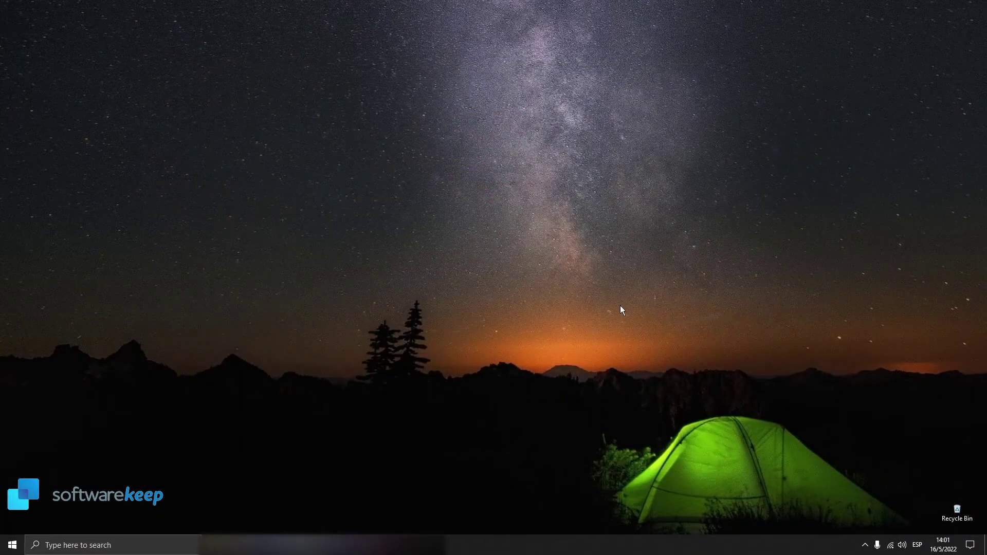
mouse_move(260, 545)
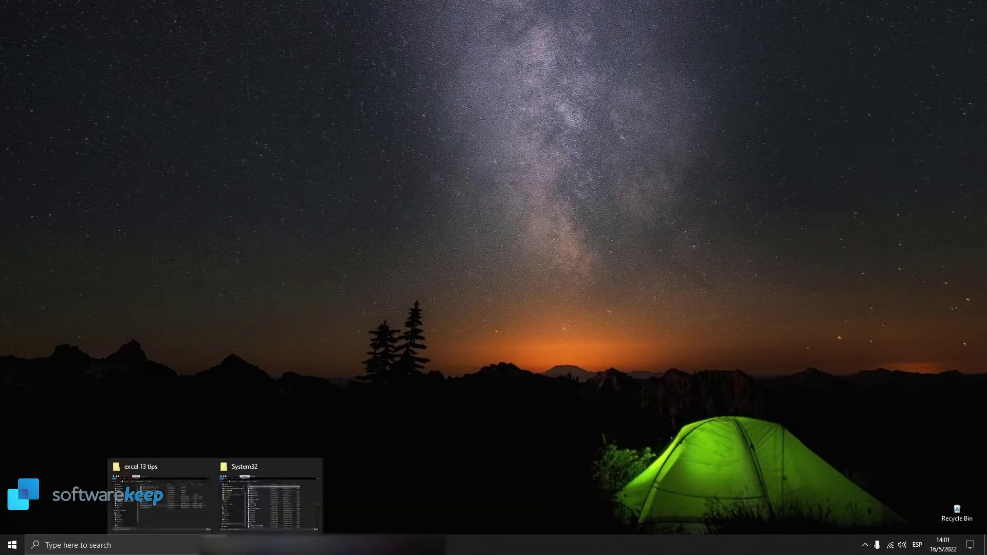
Search the System32 folder for screen saver files using *scr
click(233, 522)
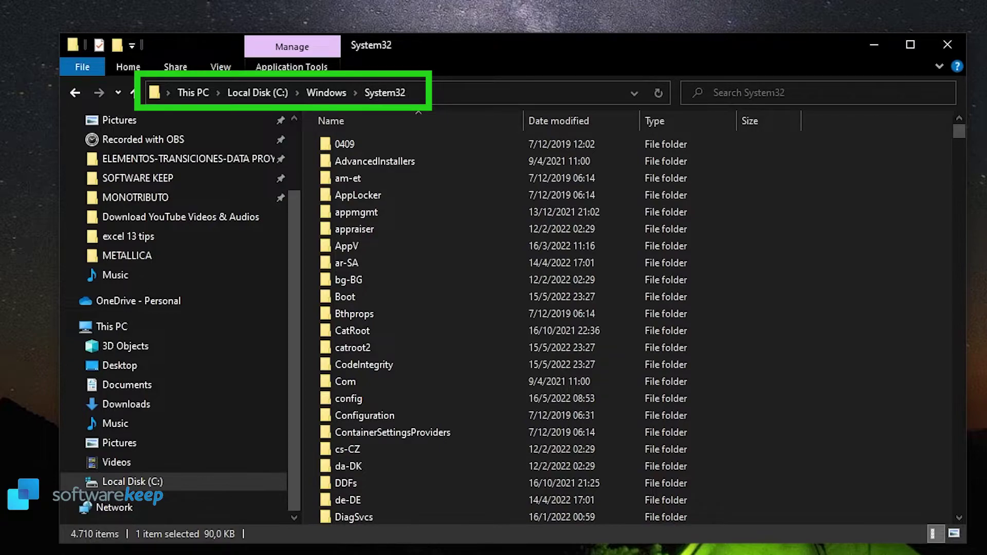
click(714, 95)
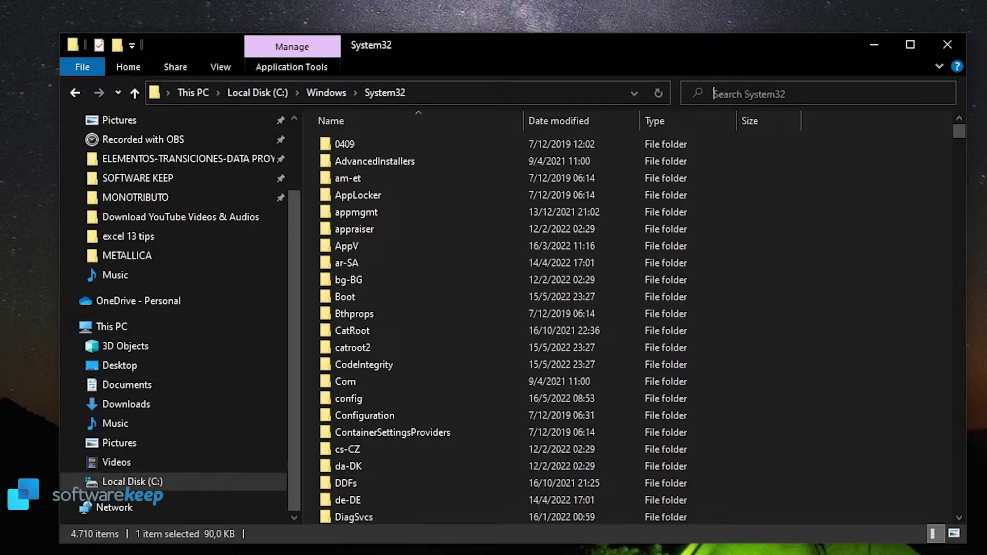
text(*scr)
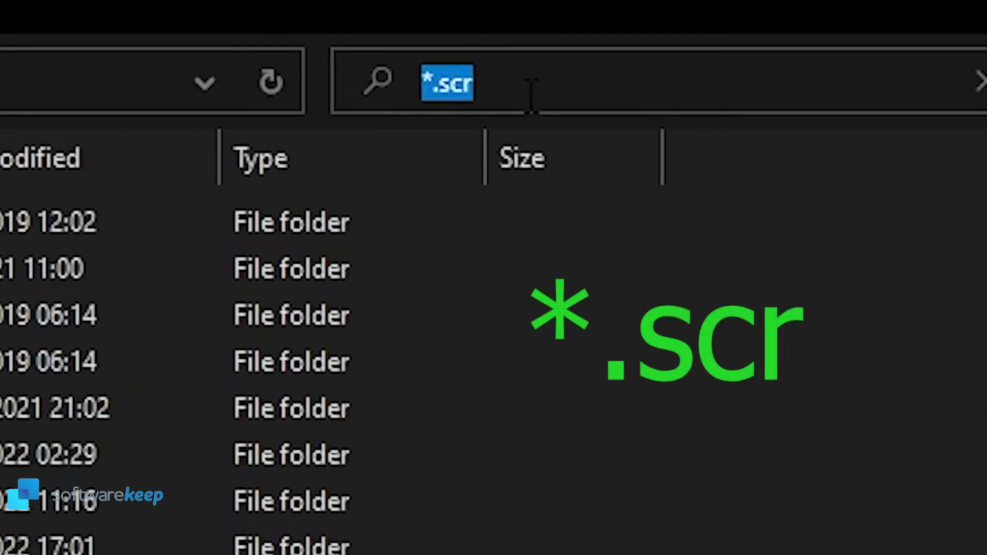
key(Return)
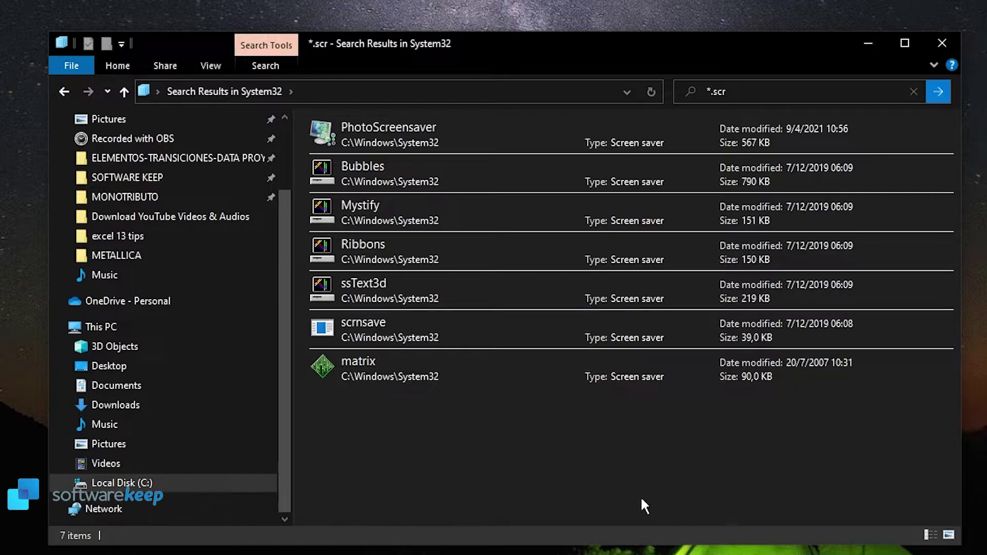
Delete the matrix screen saver file, granting administrator permission
click(424, 378)
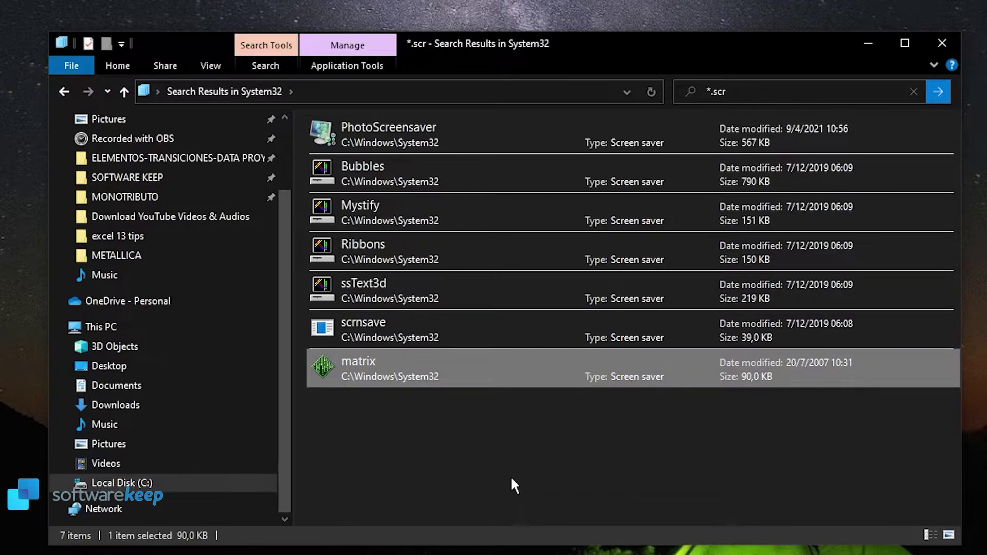
right_click(434, 390)
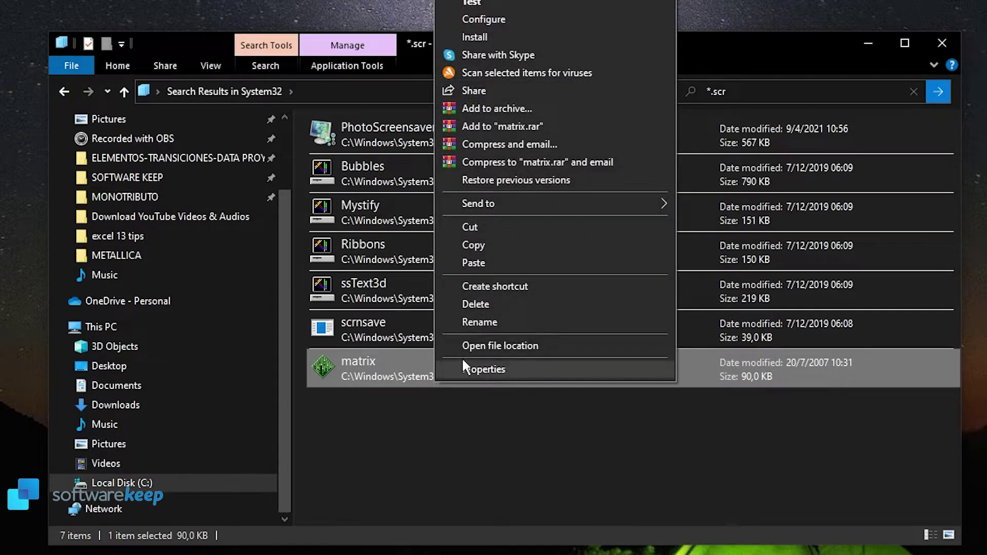
click(513, 309)
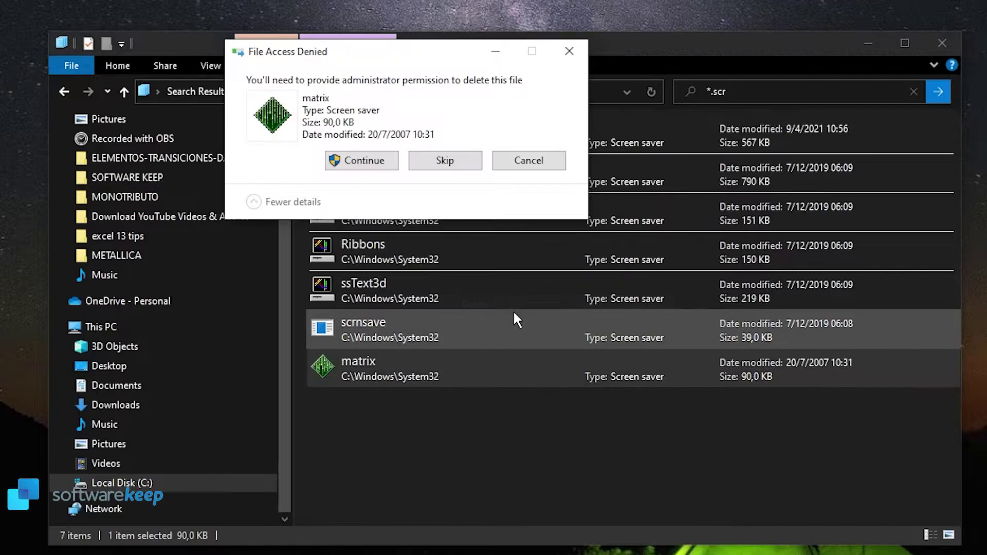
click(359, 162)
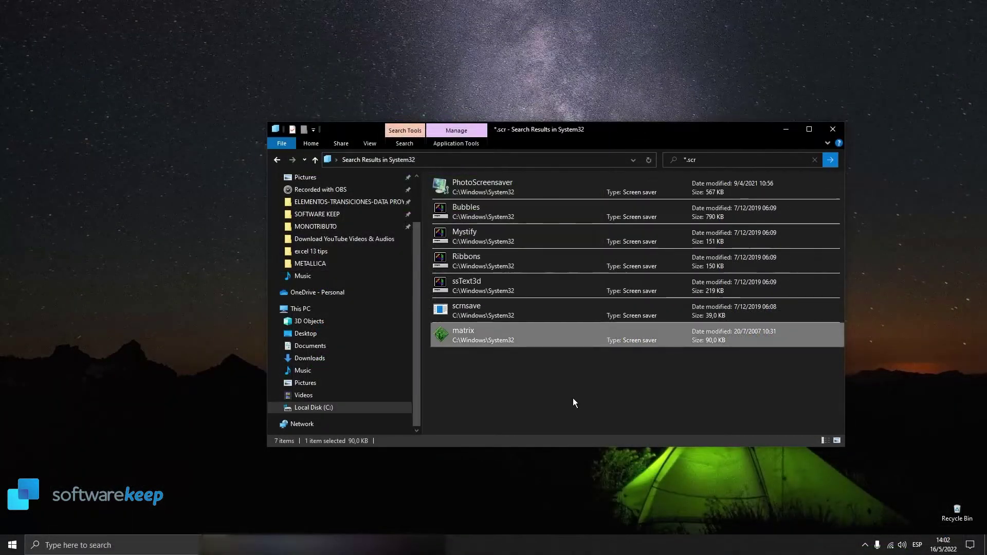
Refresh the System32 search results and close File Explorer
right_click(579, 409)
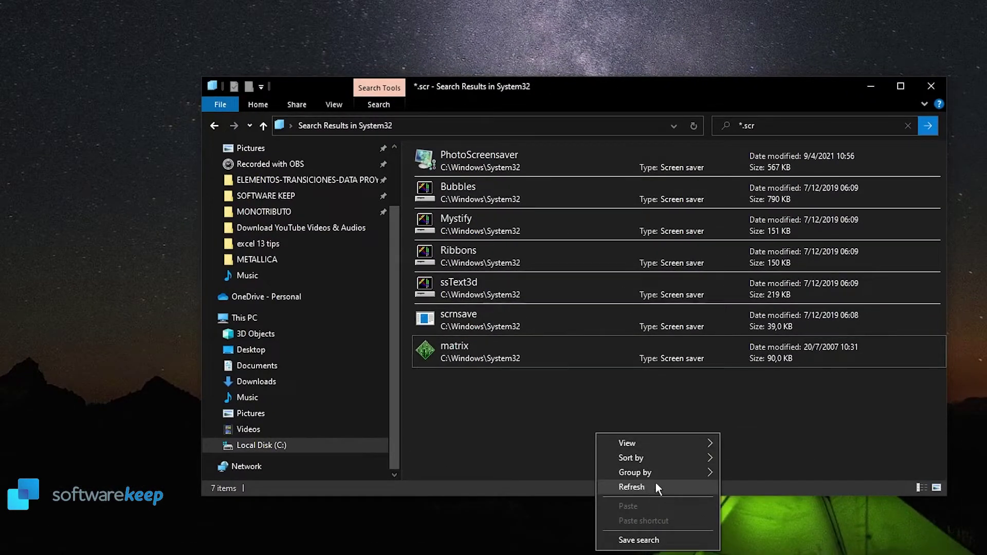
click(656, 485)
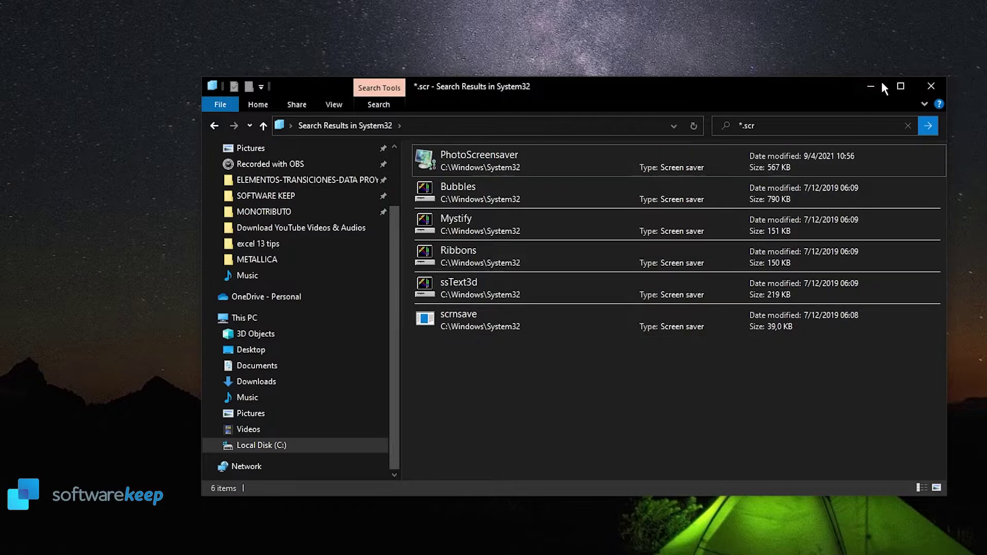
click(944, 86)
Reopen Screen Saver Settings from the Lock screen page and list the available screen savers
right_click(607, 365)
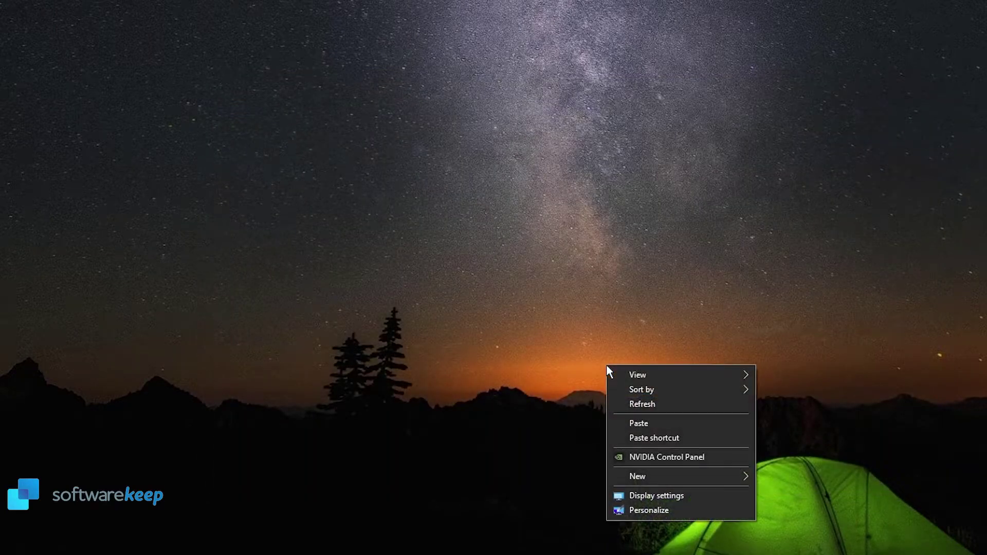
click(668, 510)
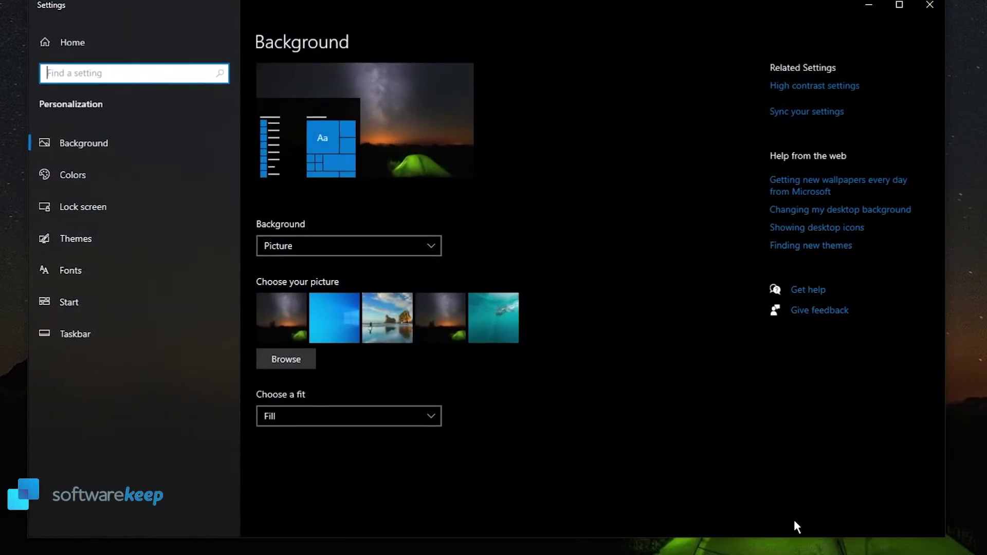
click(80, 218)
scroll(591, 433, down, 2)
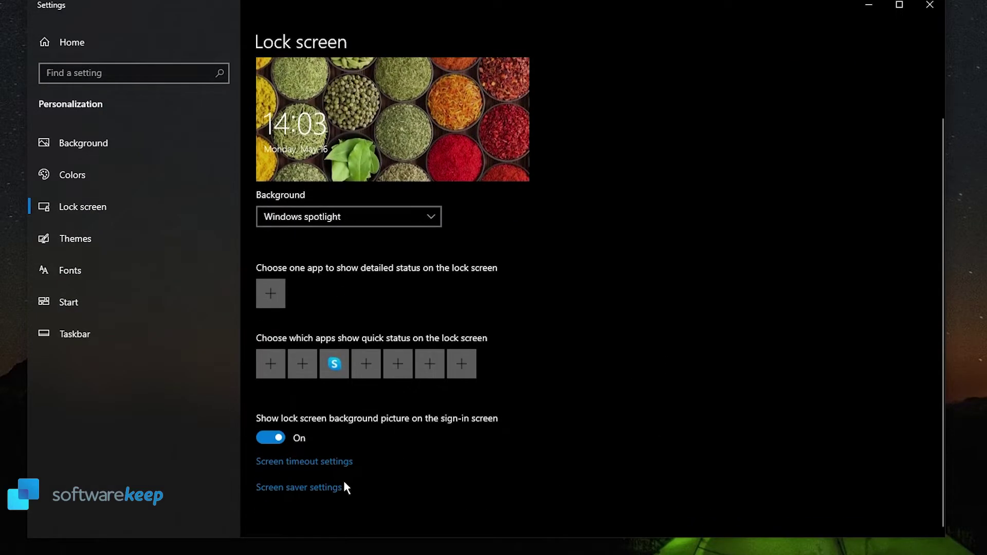
click(298, 491)
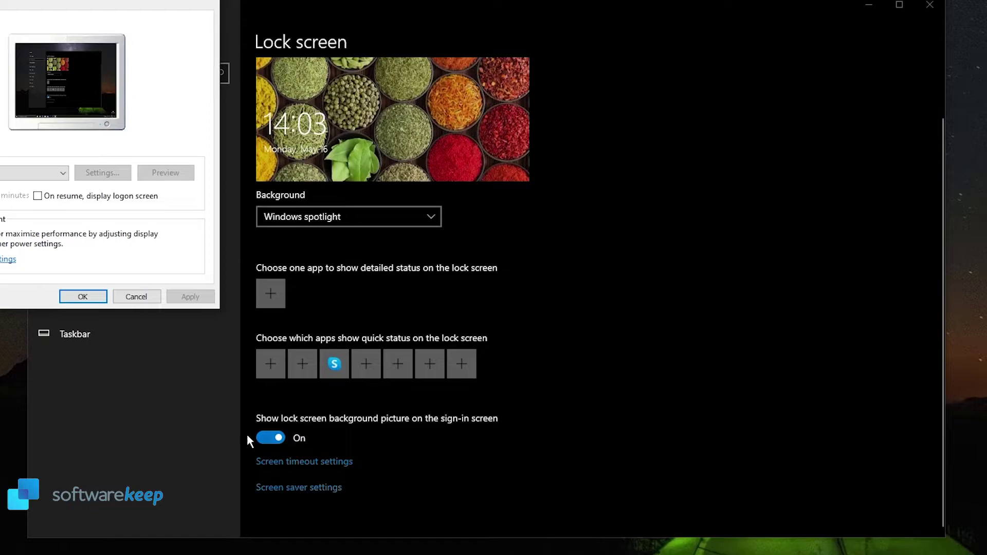
drag(71, 3, 688, 70)
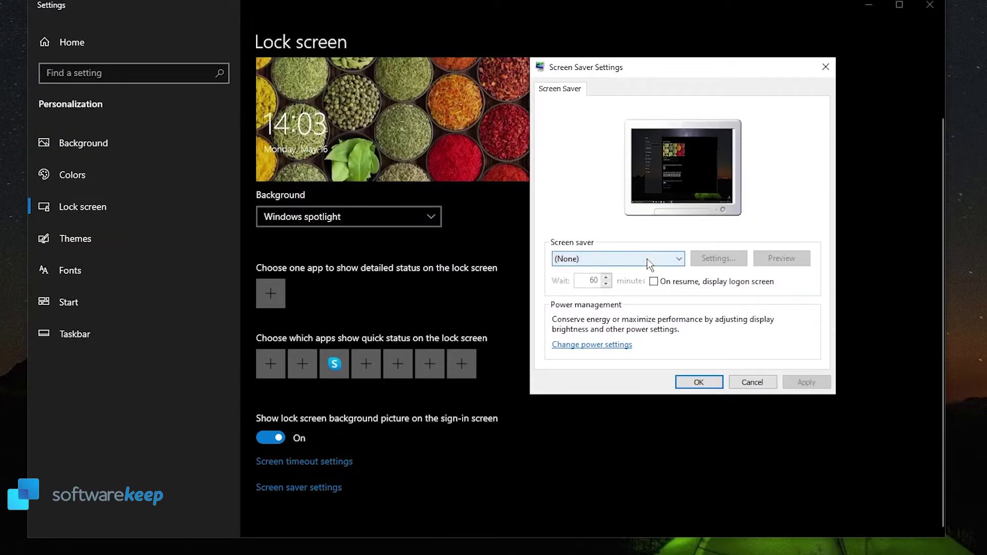
click(627, 258)
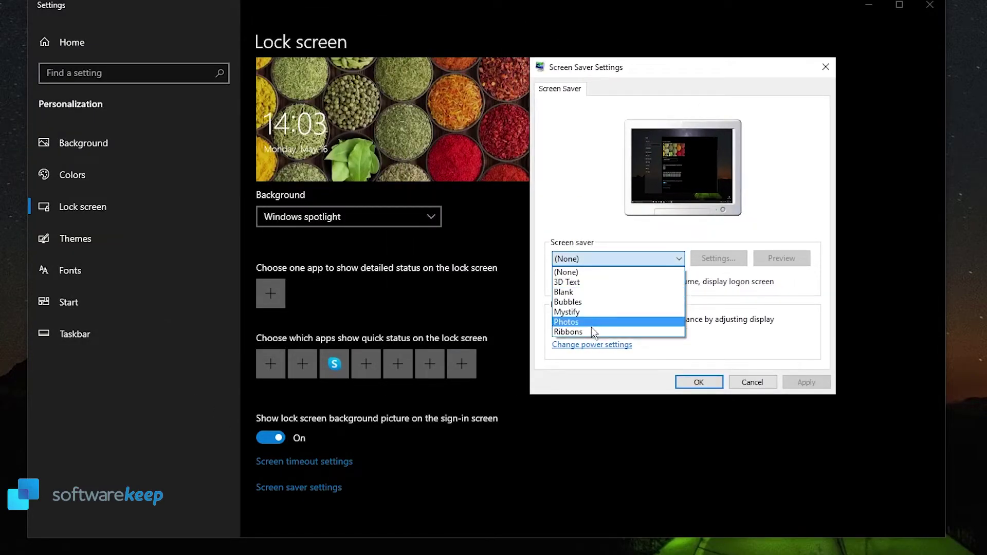